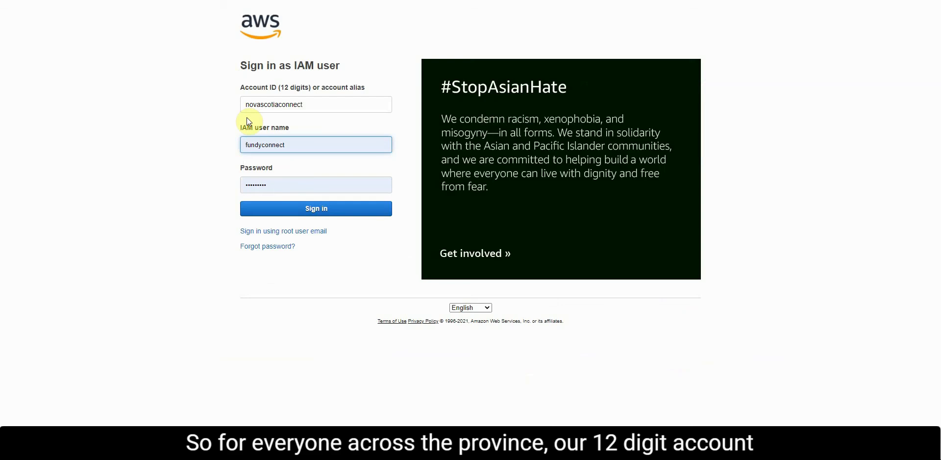
- Sign in to AWS as an IAM user with the filled-in account alias, user name and password
{"action": "left_click_drag", "start_coordinate": [301, 102], "coordinate": [242, 102]}
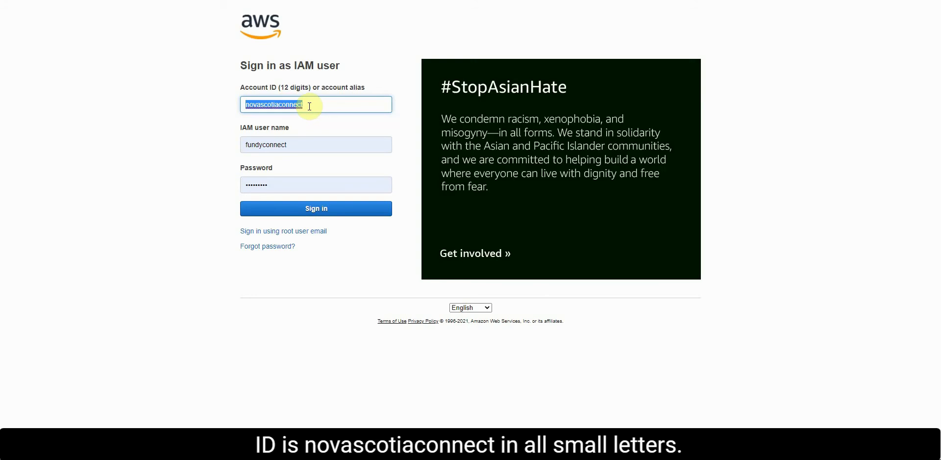
{"action": "left_click", "coordinate": [291, 145]}
{"action": "left_click", "coordinate": [191, 146]}
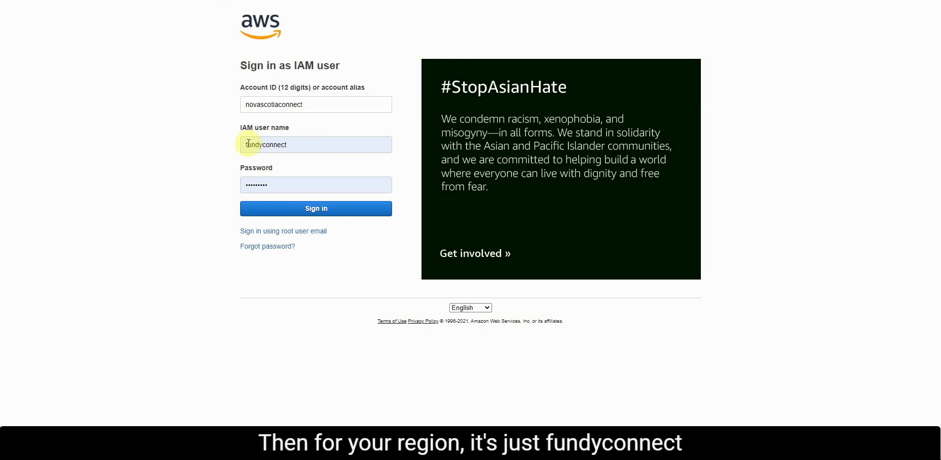
{"action": "left_click", "coordinate": [292, 145]}
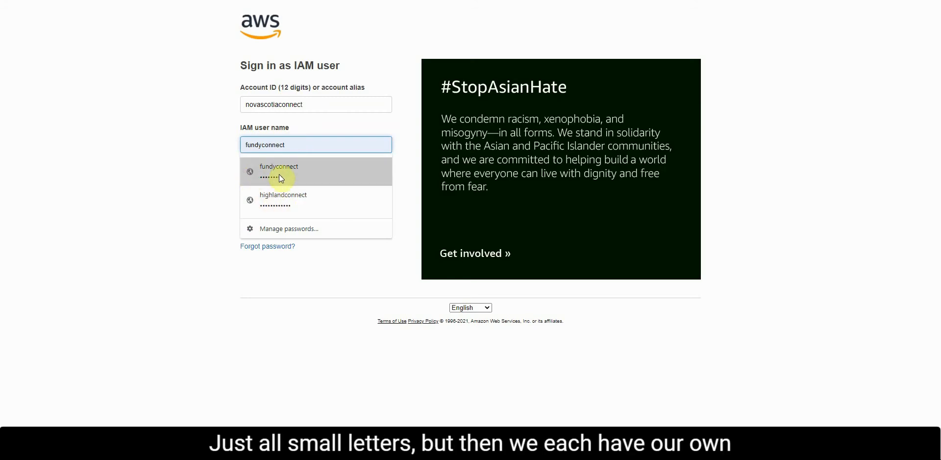
{"action": "left_click", "coordinate": [208, 150]}
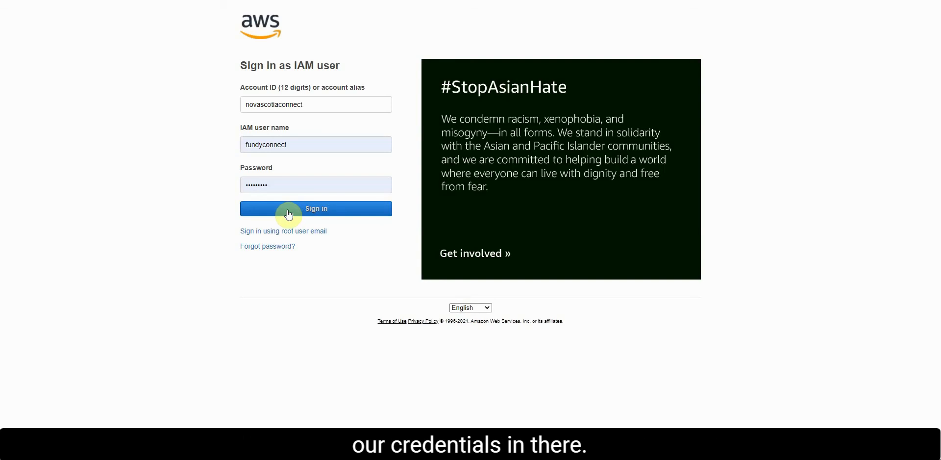
{"action": "left_click", "coordinate": [289, 209]}
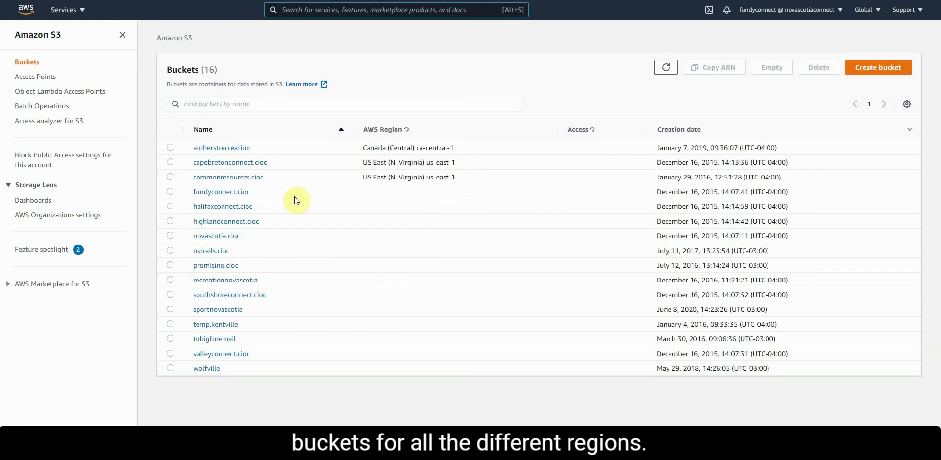
- Open the fundyconnect.cioc bucket and look through its folders and files
{"action": "left_click", "coordinate": [227, 196]}
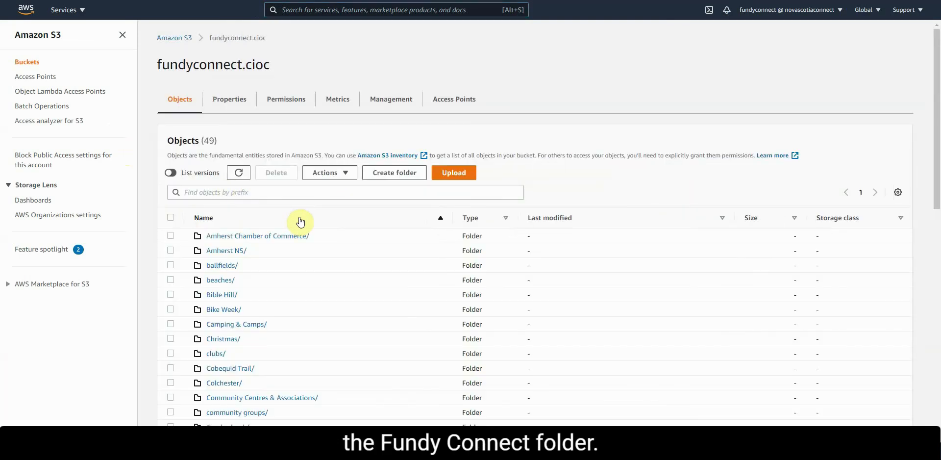
{"action": "scroll", "coordinate": [301, 219], "scroll_direction": "down", "scroll_amount": 1}
{"action": "scroll", "coordinate": [301, 222], "scroll_direction": "down", "scroll_amount": 3}
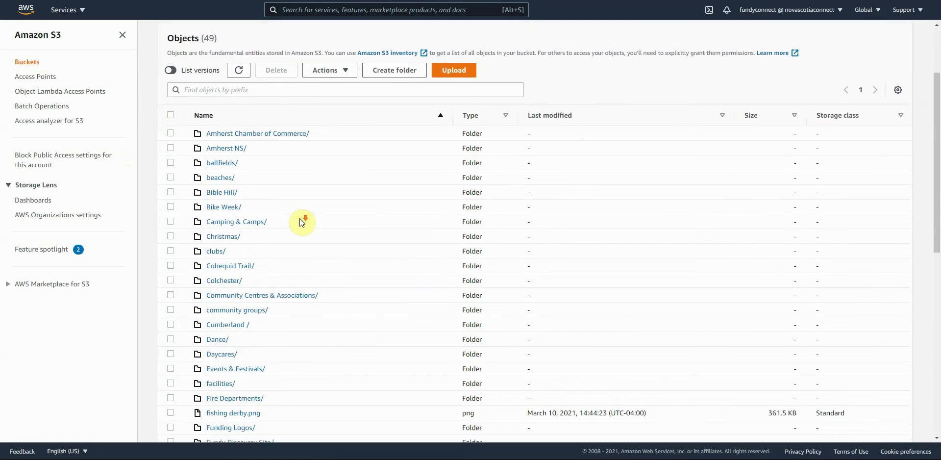
{"action": "scroll", "coordinate": [297, 218], "scroll_direction": "down", "scroll_amount": 6}
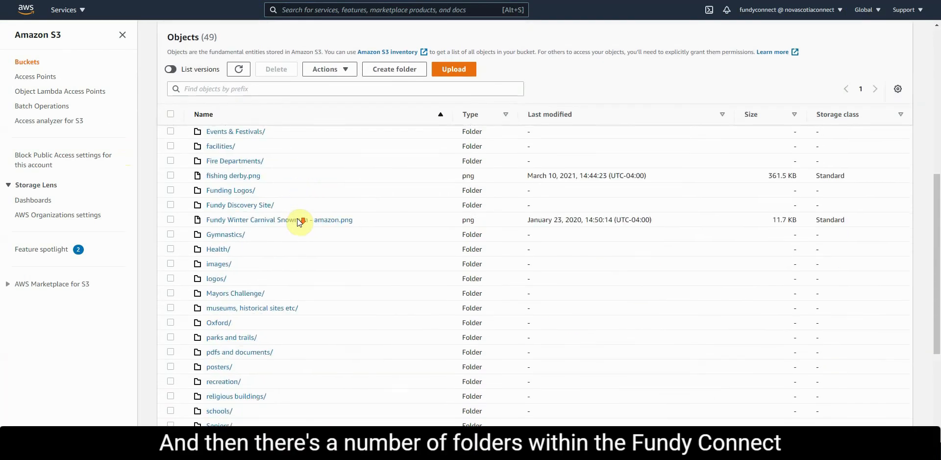
{"action": "scroll", "coordinate": [299, 222], "scroll_direction": "down", "scroll_amount": 1}
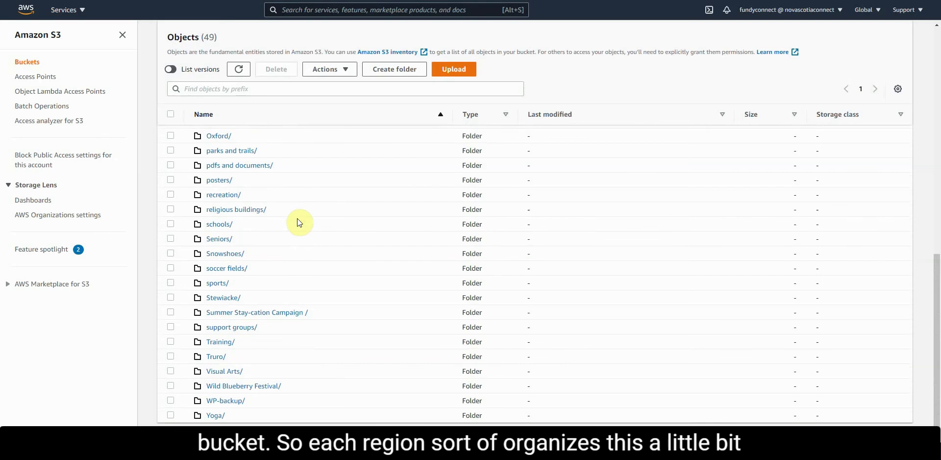
{"action": "scroll", "coordinate": [299, 222], "scroll_direction": "up", "scroll_amount": 4}
{"action": "scroll", "coordinate": [298, 223], "scroll_direction": "up", "scroll_amount": 6}
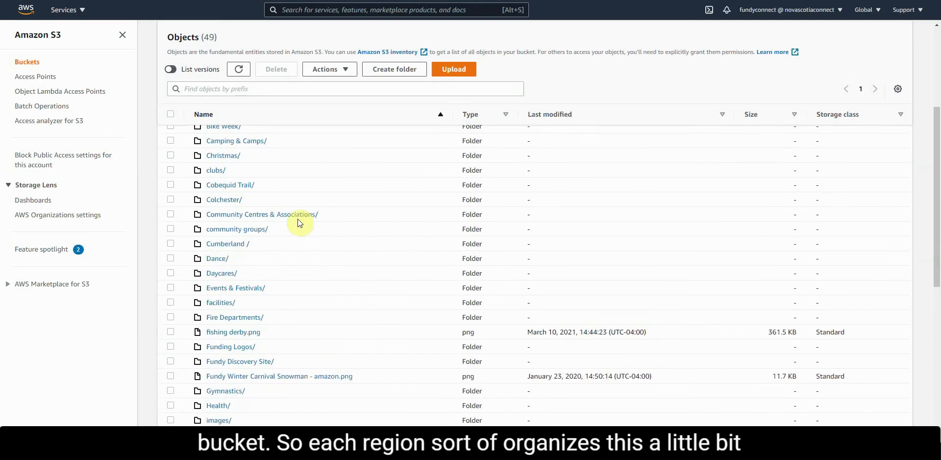
{"action": "scroll", "coordinate": [300, 223], "scroll_direction": "up", "scroll_amount": 2}
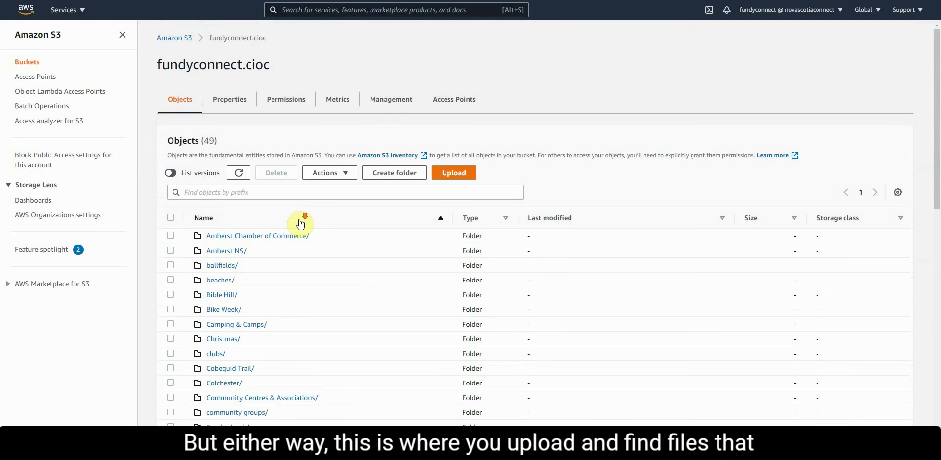
- Find the Colchester folder in the bucket, view its contents and return to the bucket's object list
{"action": "scroll", "coordinate": [300, 224], "scroll_direction": "down", "scroll_amount": 1}
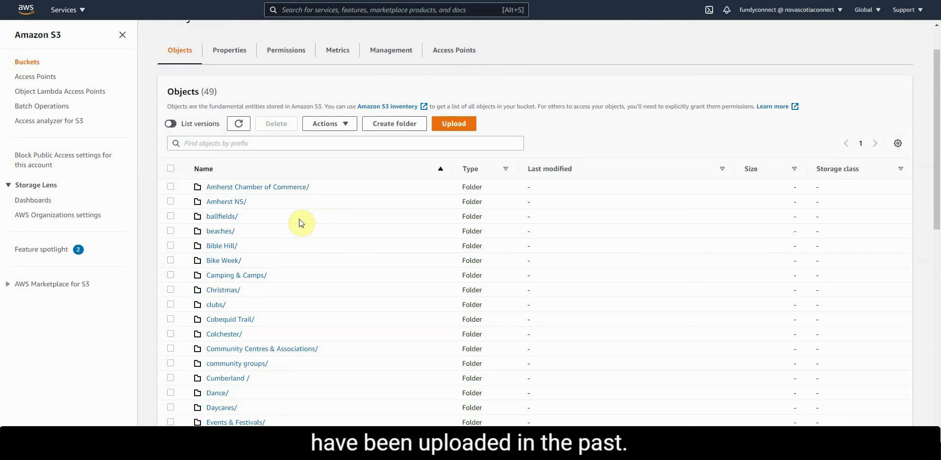
{"action": "scroll", "coordinate": [301, 223], "scroll_direction": "down", "scroll_amount": 4}
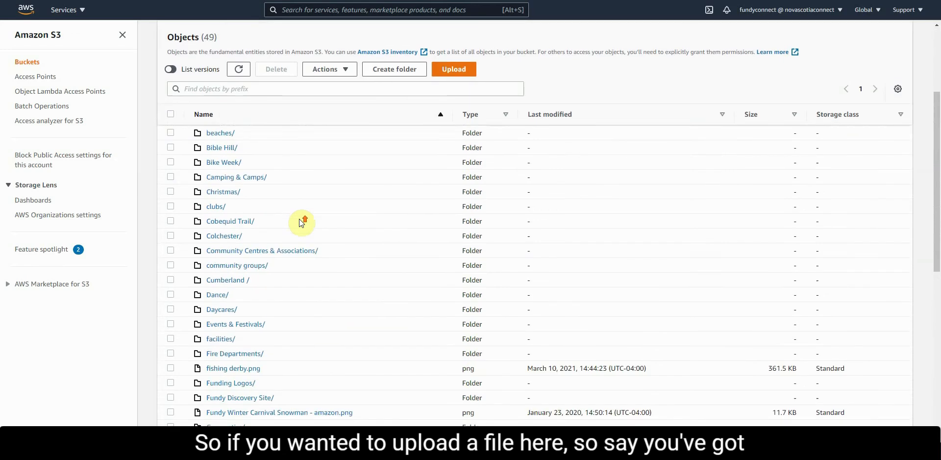
{"action": "scroll", "coordinate": [301, 223], "scroll_direction": "down", "scroll_amount": 2}
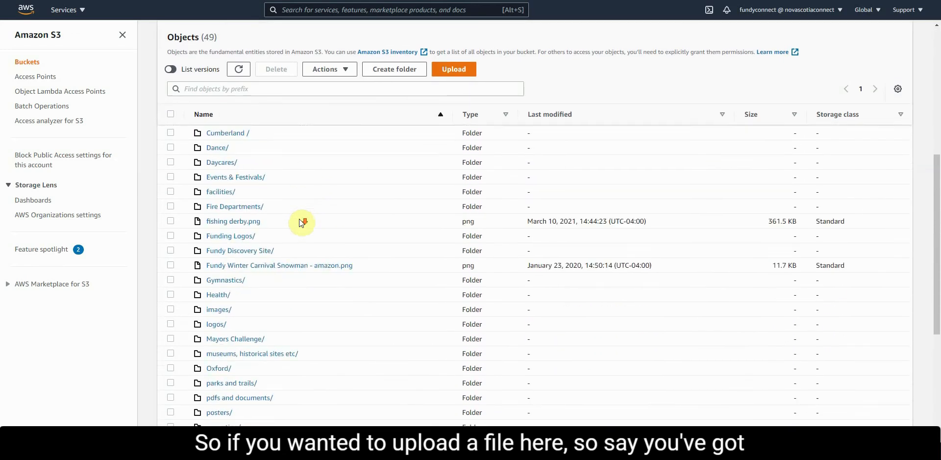
{"action": "scroll", "coordinate": [301, 223], "scroll_direction": "up", "scroll_amount": 1}
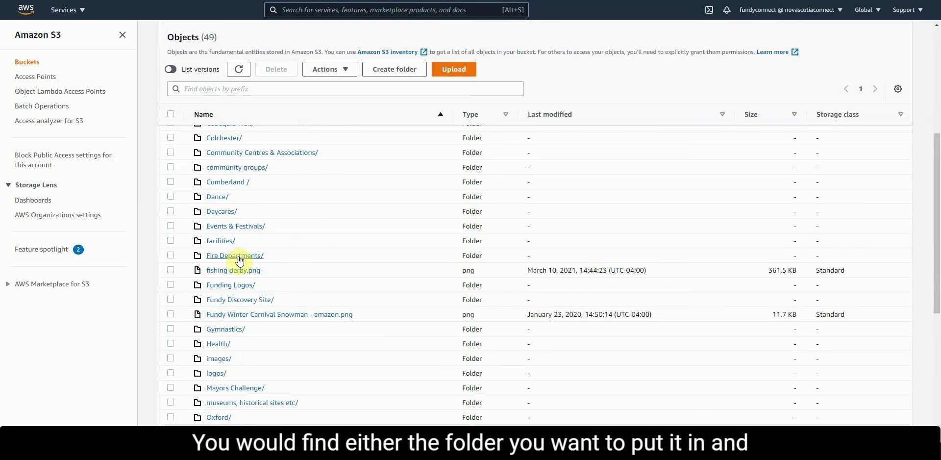
{"action": "scroll", "coordinate": [244, 260], "scroll_direction": "up", "scroll_amount": 1}
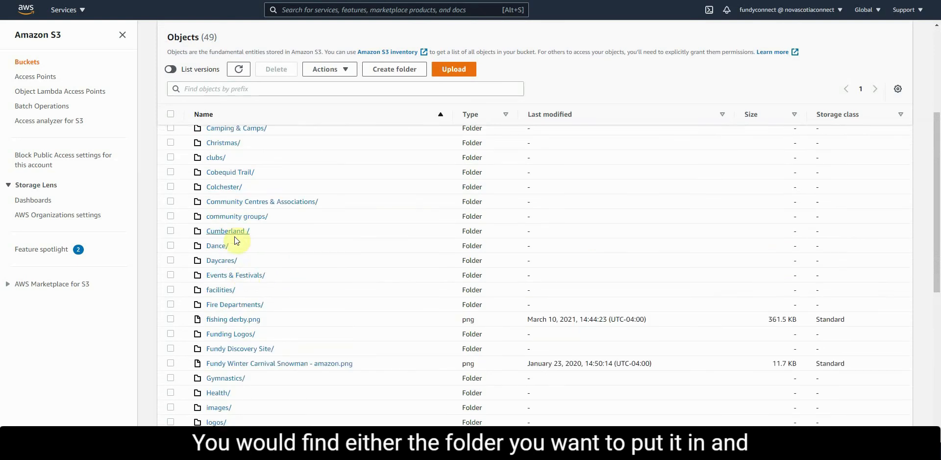
{"action": "left_click", "coordinate": [223, 187]}
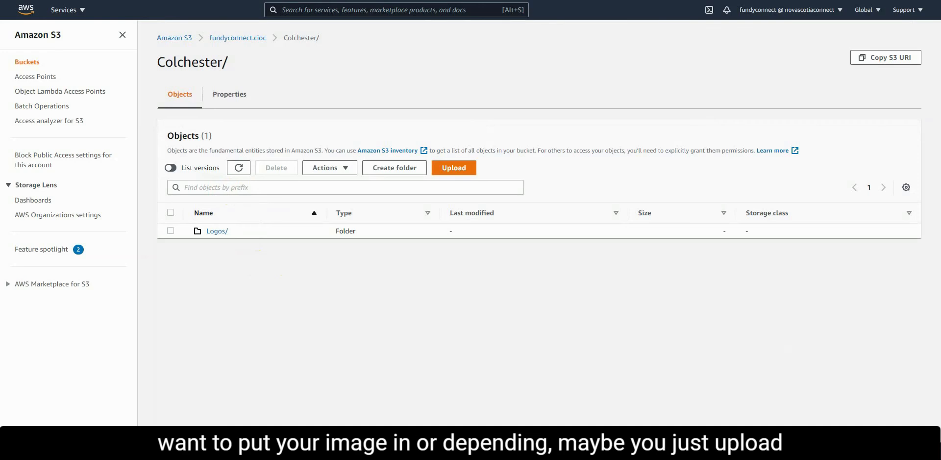
{"action": "key", "text": "alt+Left"}
- Open the 2021 folder under Training, Videos and Documents by Topic, and start an upload there
{"action": "scroll", "coordinate": [259, 263], "scroll_direction": "down", "scroll_amount": 4}
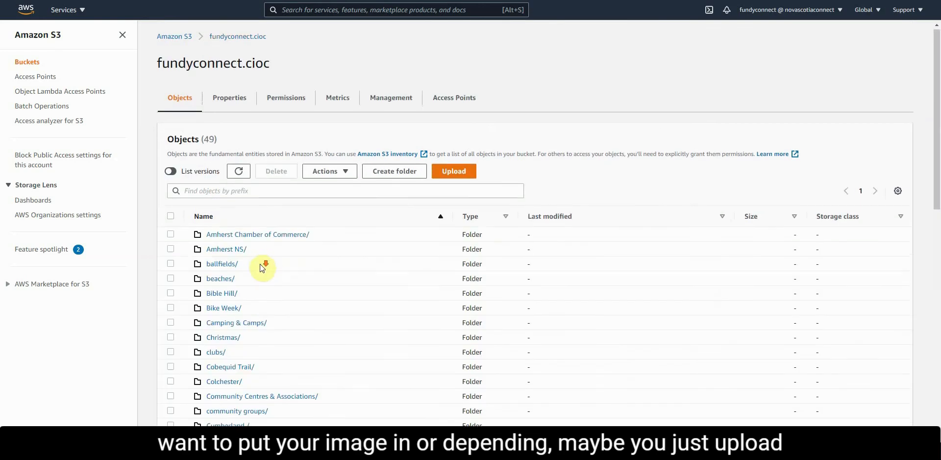
{"action": "scroll", "coordinate": [259, 273], "scroll_direction": "up", "scroll_amount": 3}
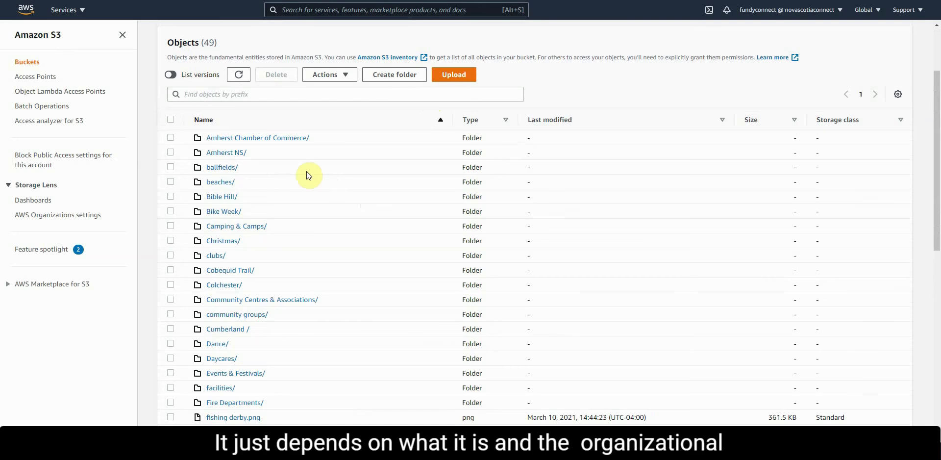
{"action": "scroll", "coordinate": [354, 243], "scroll_direction": "down", "scroll_amount": 1}
{"action": "scroll", "coordinate": [351, 240], "scroll_direction": "down", "scroll_amount": 4}
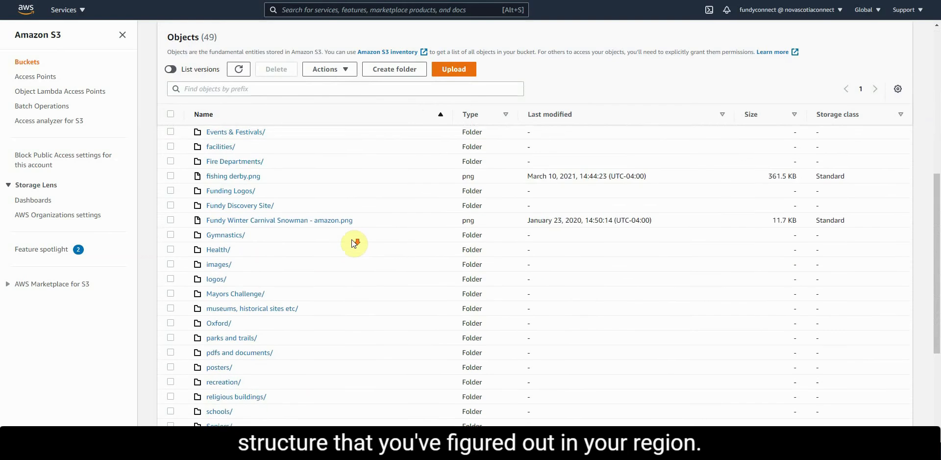
{"action": "scroll", "coordinate": [354, 244], "scroll_direction": "down", "scroll_amount": 2}
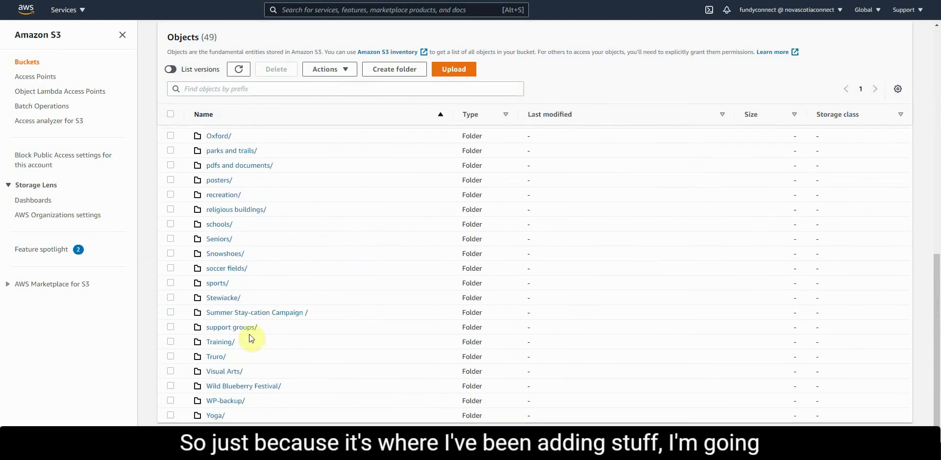
{"action": "left_click", "coordinate": [224, 342]}
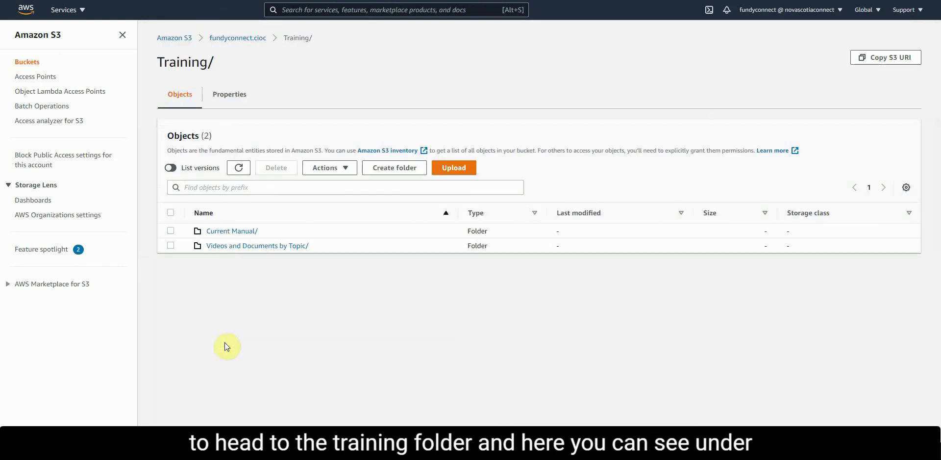
{"action": "left_click", "coordinate": [235, 246]}
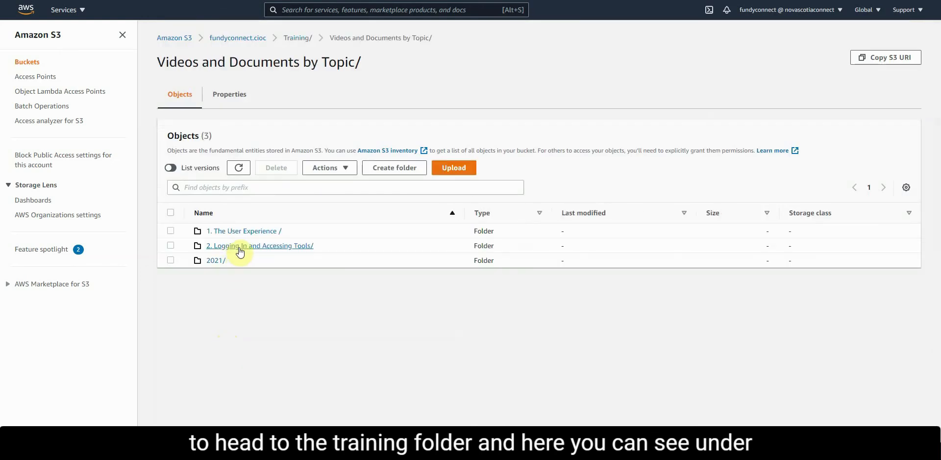
{"action": "left_click", "coordinate": [213, 260]}
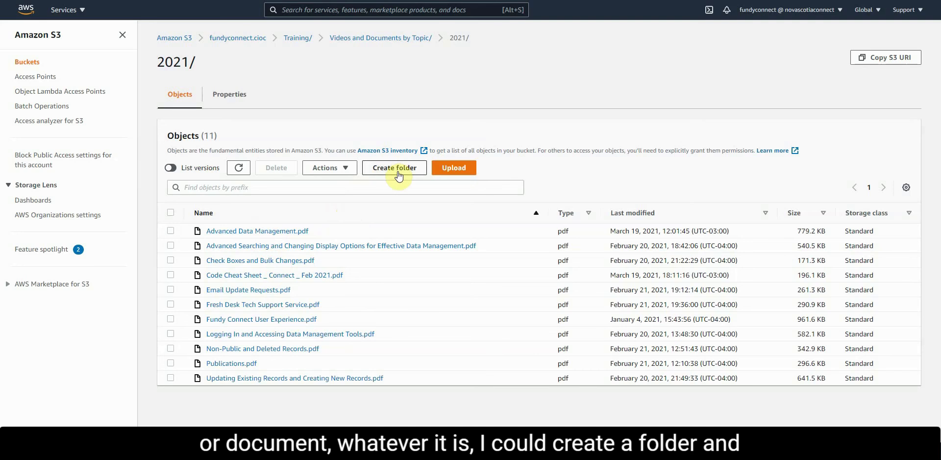
{"action": "left_click", "coordinate": [453, 171]}
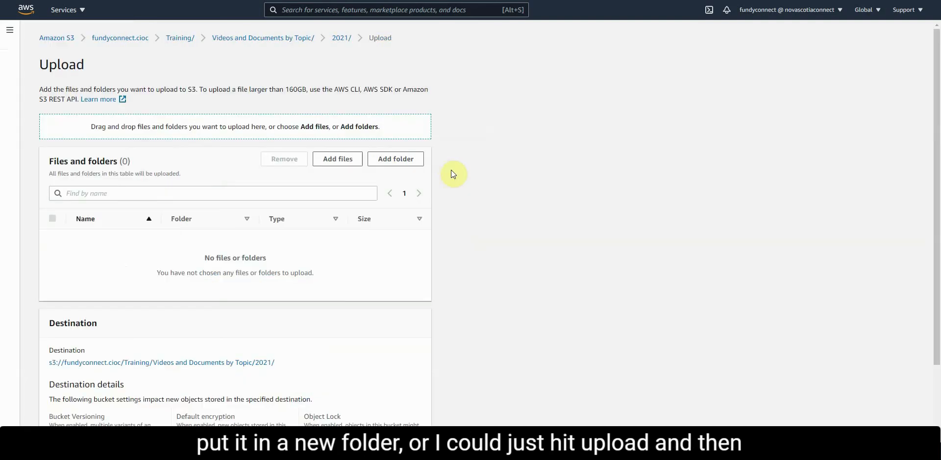
{"action": "left_click", "coordinate": [342, 163]}
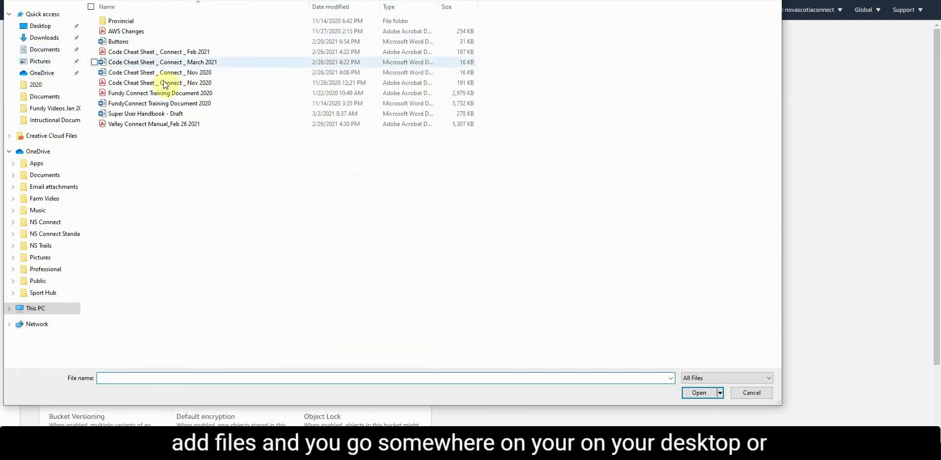
{"action": "left_click_drag", "start_coordinate": [708, 0], "coordinate": [727, 6]}
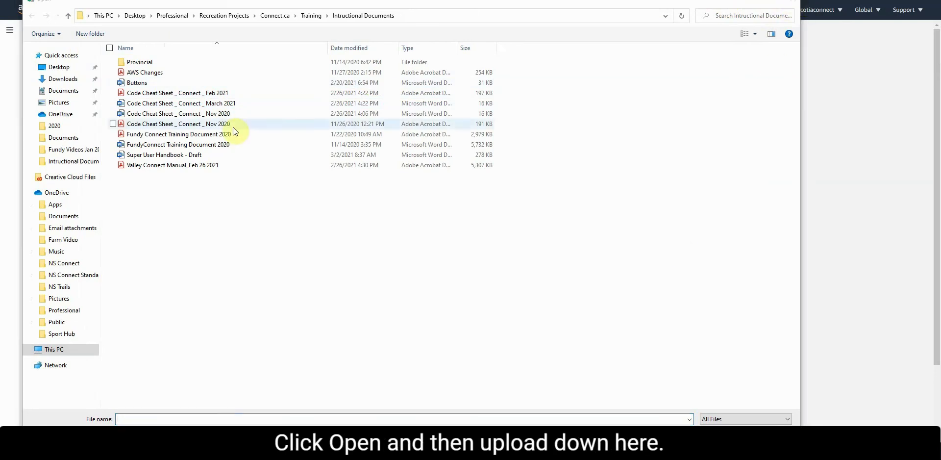
{"action": "left_click", "coordinate": [792, 3]}
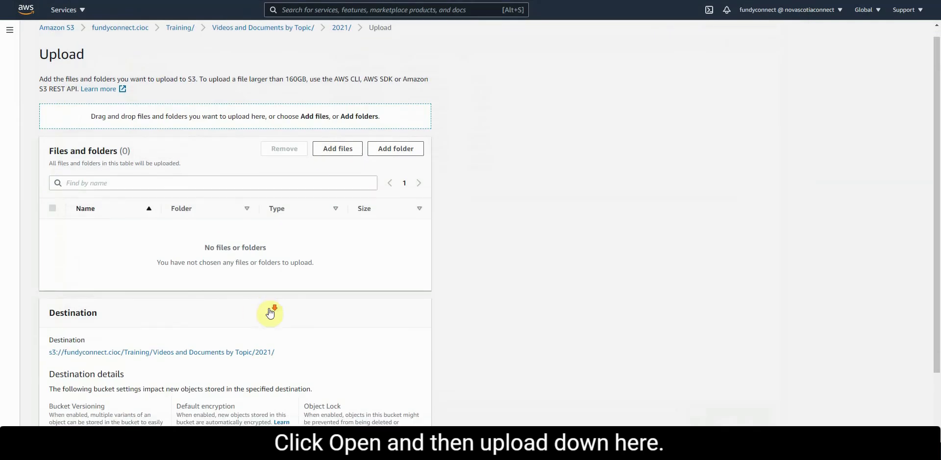
{"action": "scroll", "coordinate": [270, 312], "scroll_direction": "down", "scroll_amount": 2}
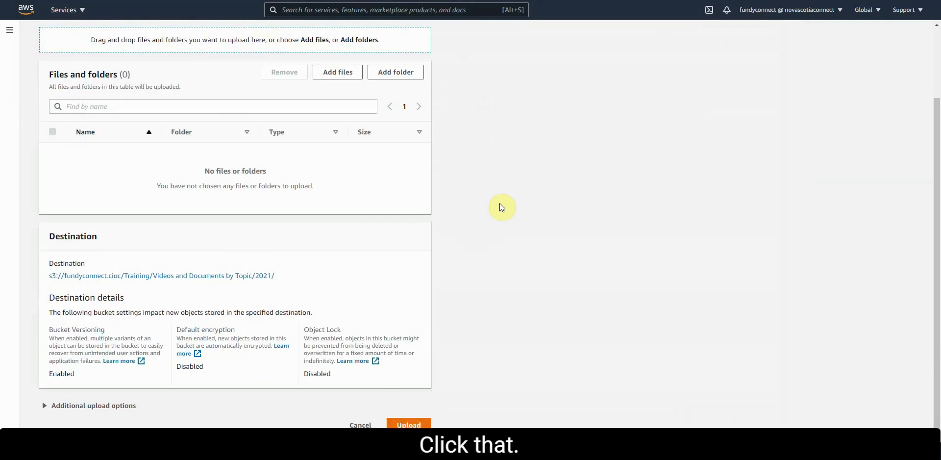
{"action": "scroll", "coordinate": [427, 196], "scroll_direction": "up", "scroll_amount": 2}
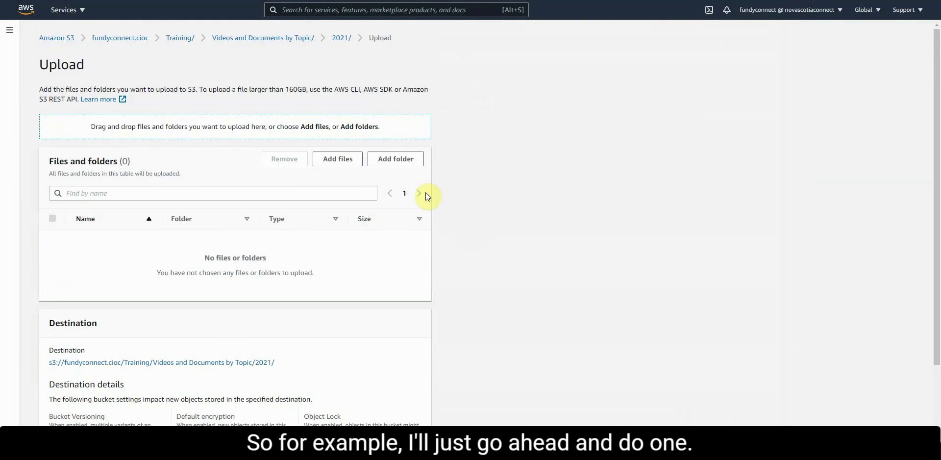
- Add the PDF "Code Cheat Sheet _ Connect _ Feb 2021" from the Intructional Documents folder and upload it to the 2021 folder
{"action": "left_click", "coordinate": [345, 160]}
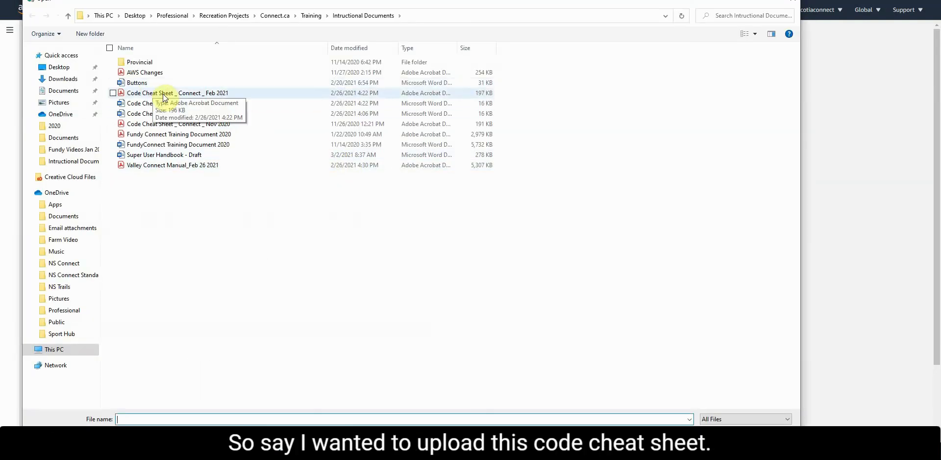
{"action": "left_click", "coordinate": [164, 98]}
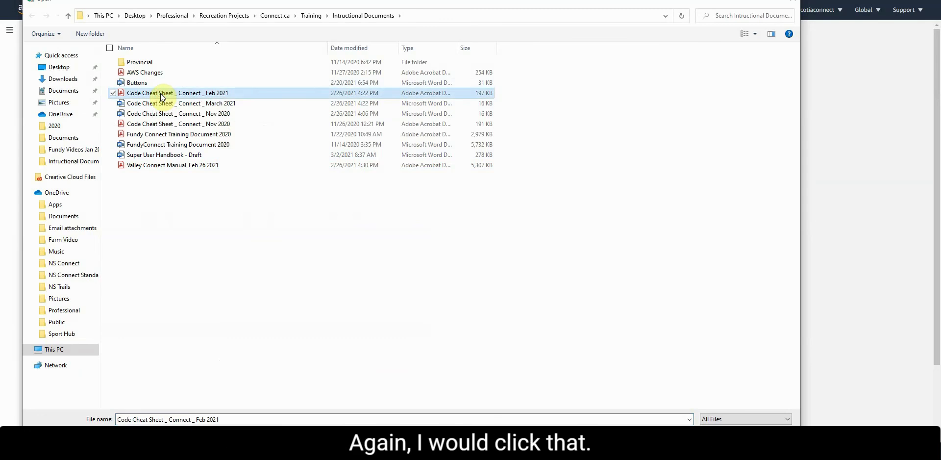
{"action": "left_click", "coordinate": [713, 436]}
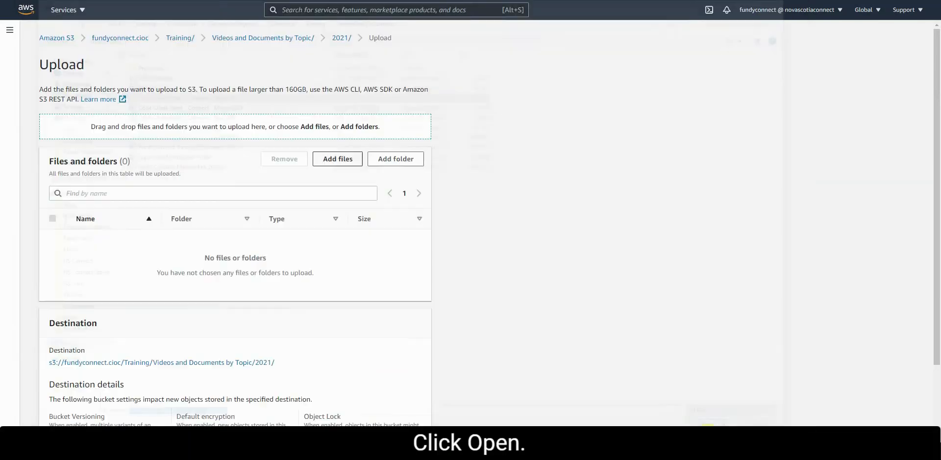
{"action": "scroll", "coordinate": [374, 204], "scroll_direction": "down", "scroll_amount": 1}
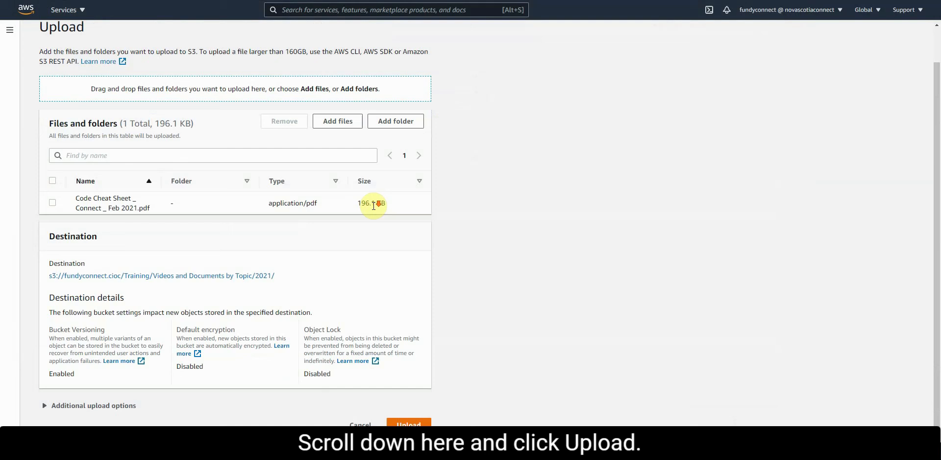
{"action": "left_click", "coordinate": [413, 423]}
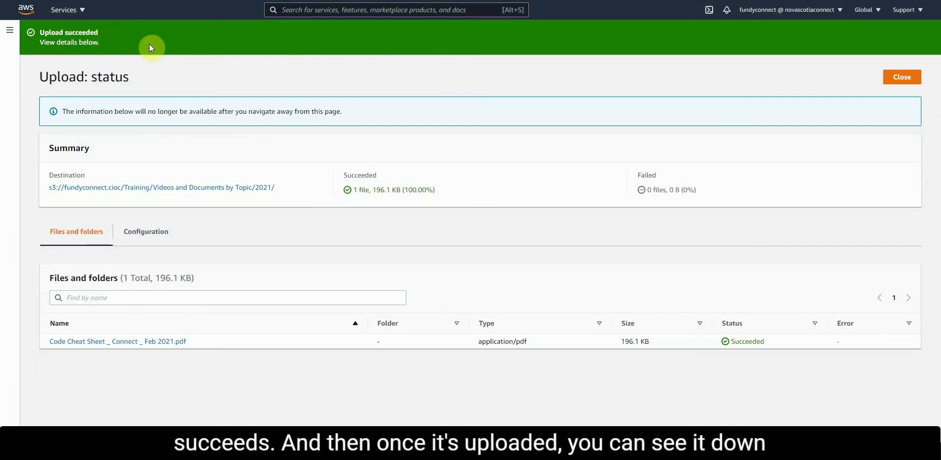
- Open the details of the uploaded "Code Cheat Sheet _ Connect _ Feb 2021.pdf" and copy its object URL
{"action": "left_click", "coordinate": [130, 343]}
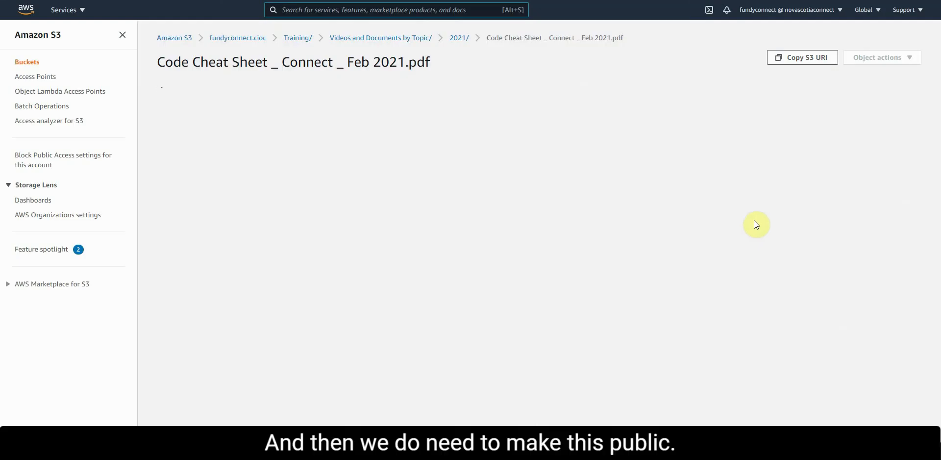
{"action": "scroll", "coordinate": [754, 221], "scroll_direction": "down", "scroll_amount": 1}
{"action": "scroll", "coordinate": [756, 224], "scroll_direction": "up", "scroll_amount": 1}
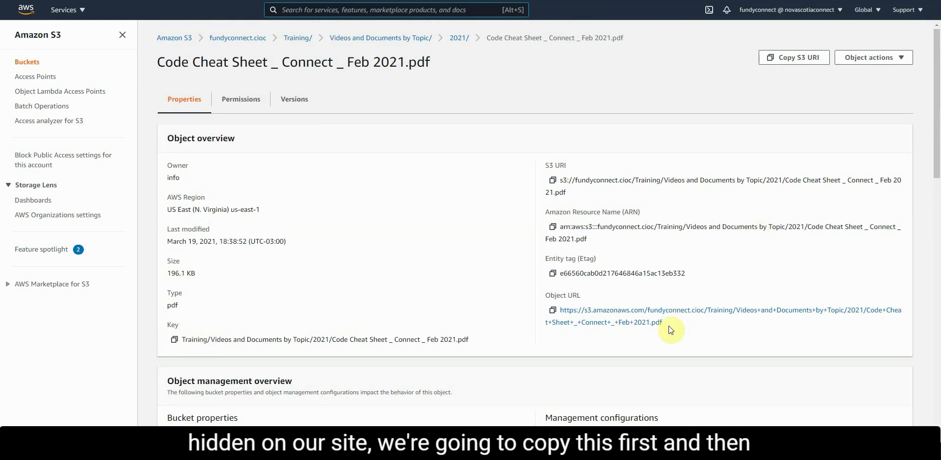
{"action": "left_click_drag", "start_coordinate": [663, 322], "coordinate": [564, 308]}
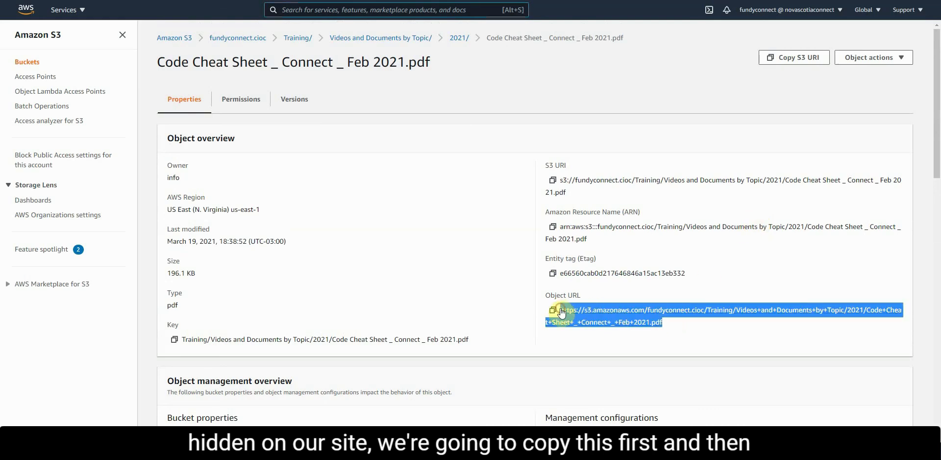
- Make the "Code Cheat Sheet _ Connect _ Feb 2021.pdf" object public
{"action": "left_click", "coordinate": [868, 54]}
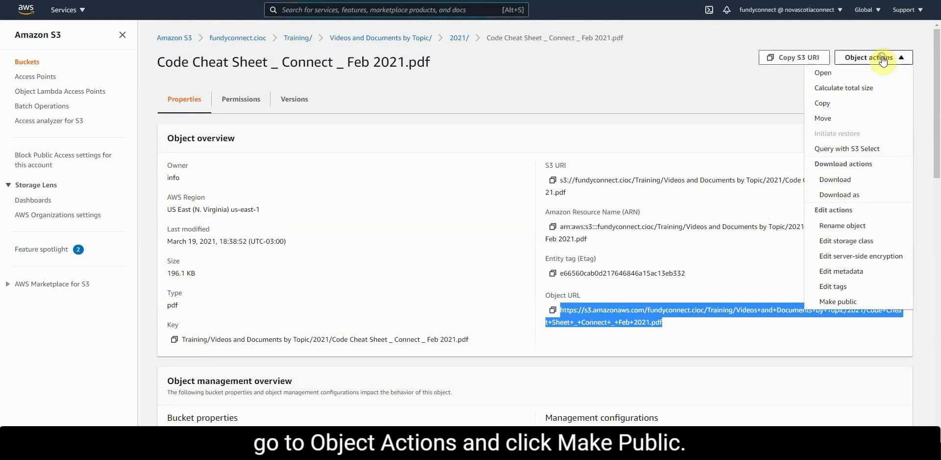
{"action": "left_click", "coordinate": [840, 305]}
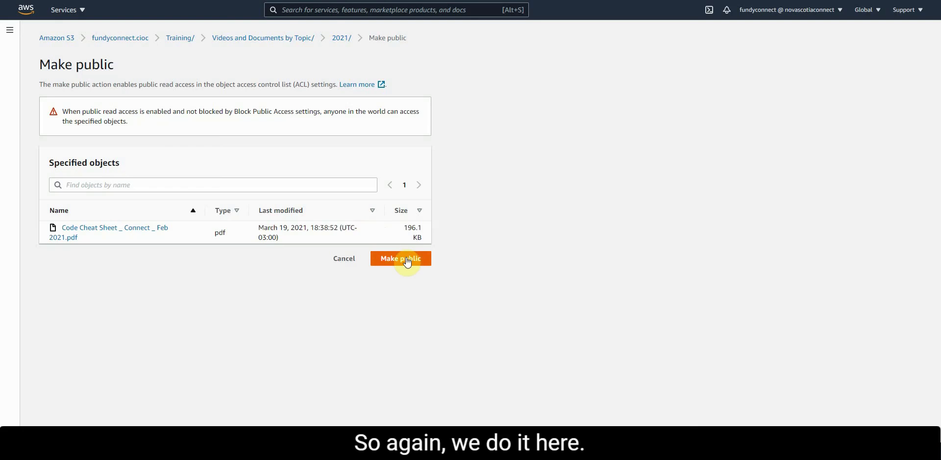
{"action": "left_click", "coordinate": [402, 259]}
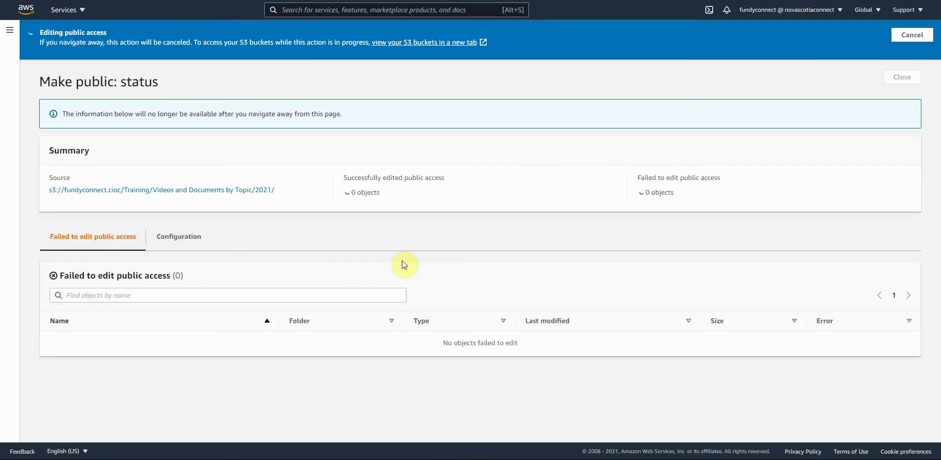